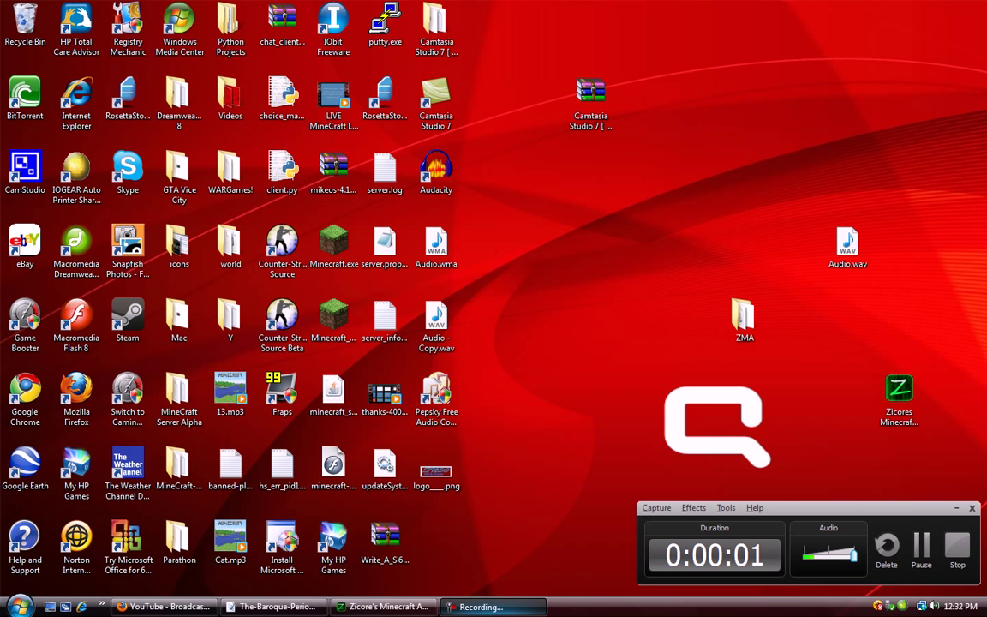
# - Minimize the recorder, close The-Baroque window, then restore and re-minimize the Admintool
pyautogui.click(956, 508)
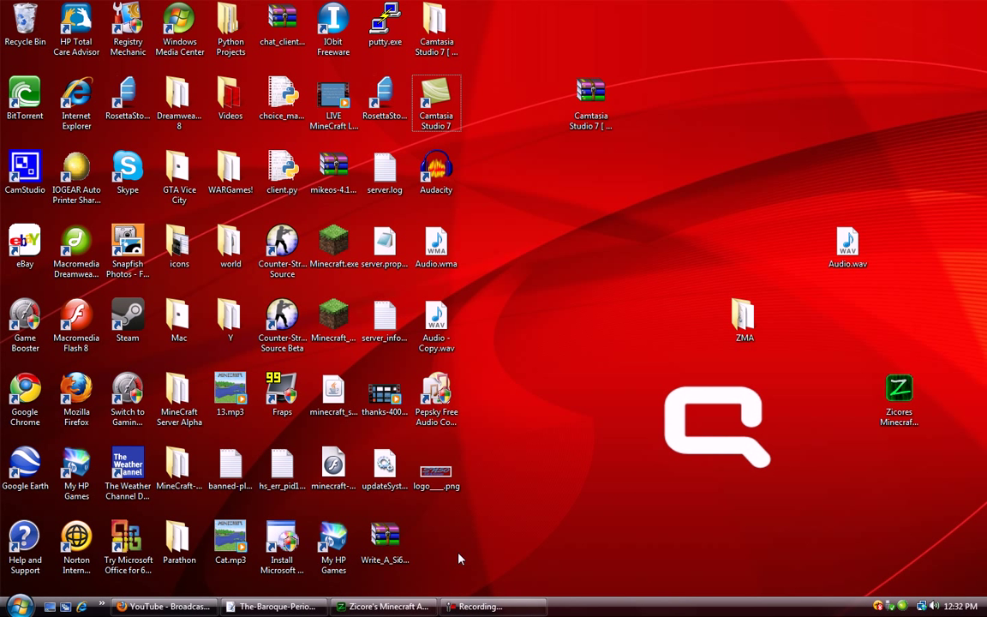
pyautogui.rightClick(292, 607)
pyautogui.click(323, 606)
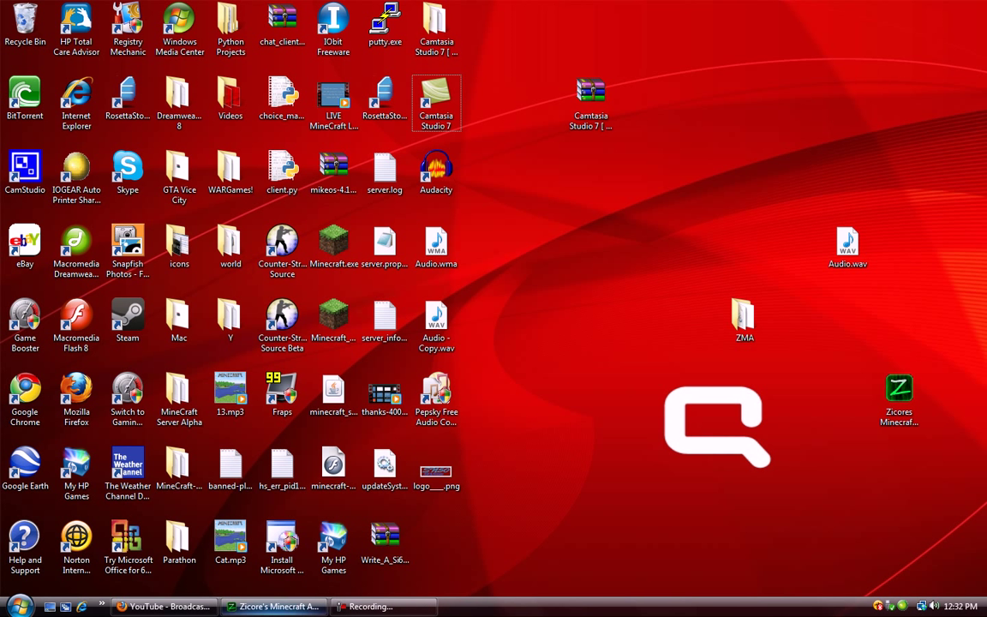
pyautogui.click(274, 606)
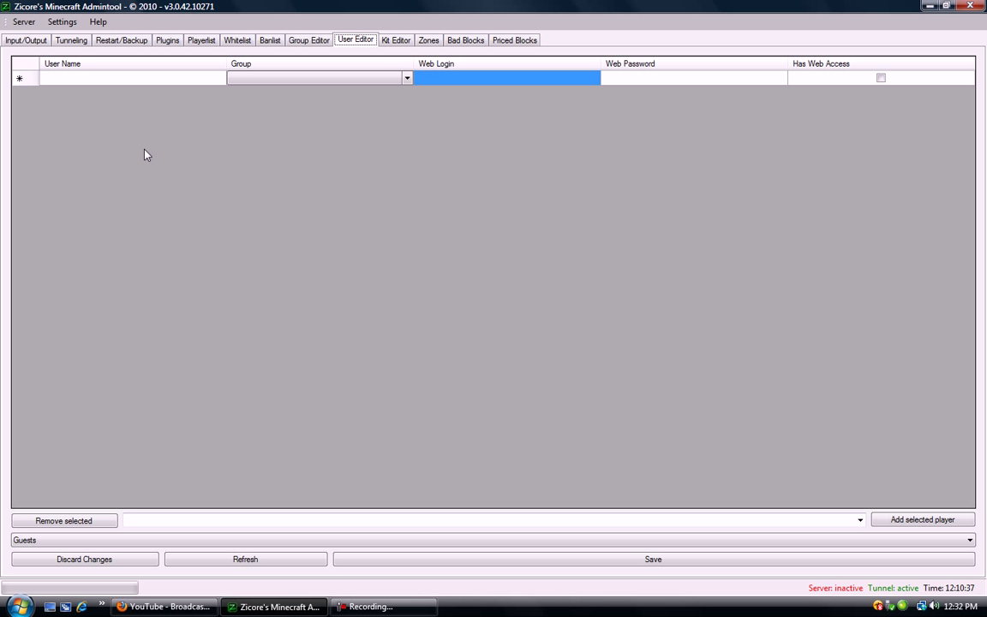
pyautogui.click(319, 608)
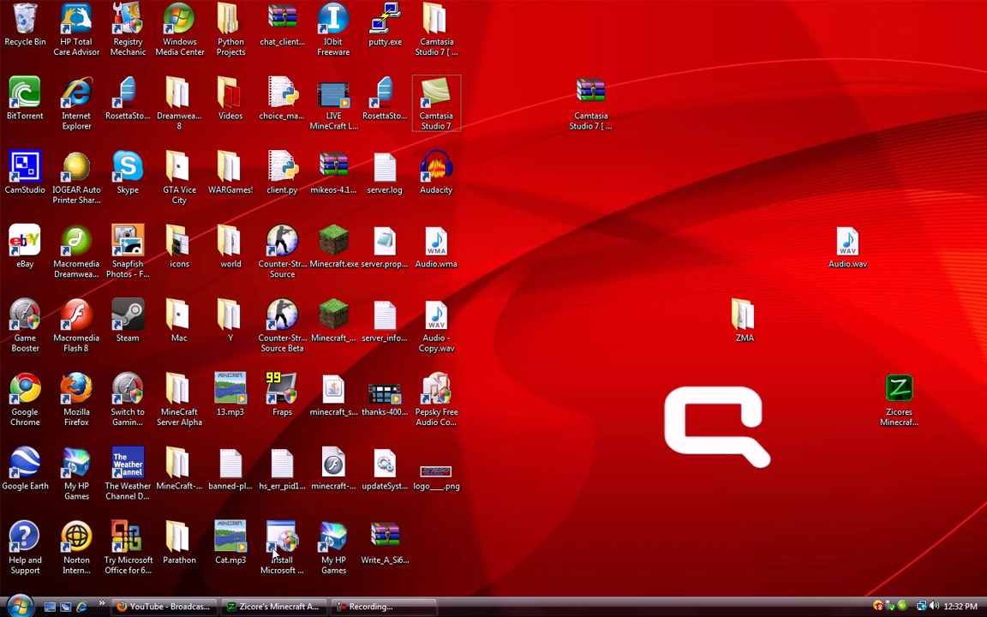
# - Search the web for 'ZMA minecraft' in a new Firefox tab
pyautogui.click(165, 607)
pyautogui.click(183, 79)
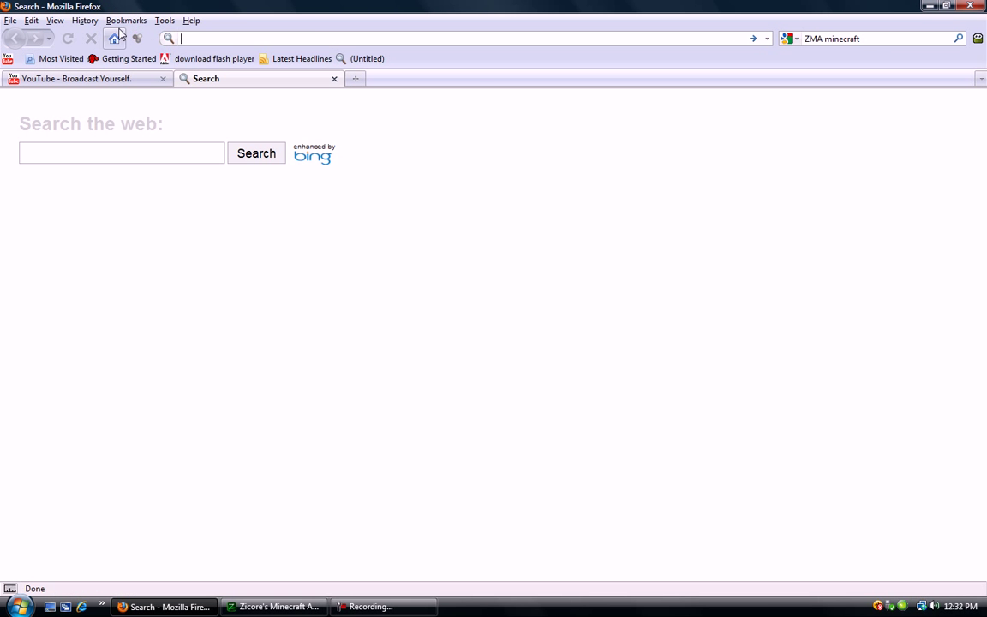
pyautogui.click(113, 21)
pyautogui.click(551, 126)
pyautogui.click(815, 38)
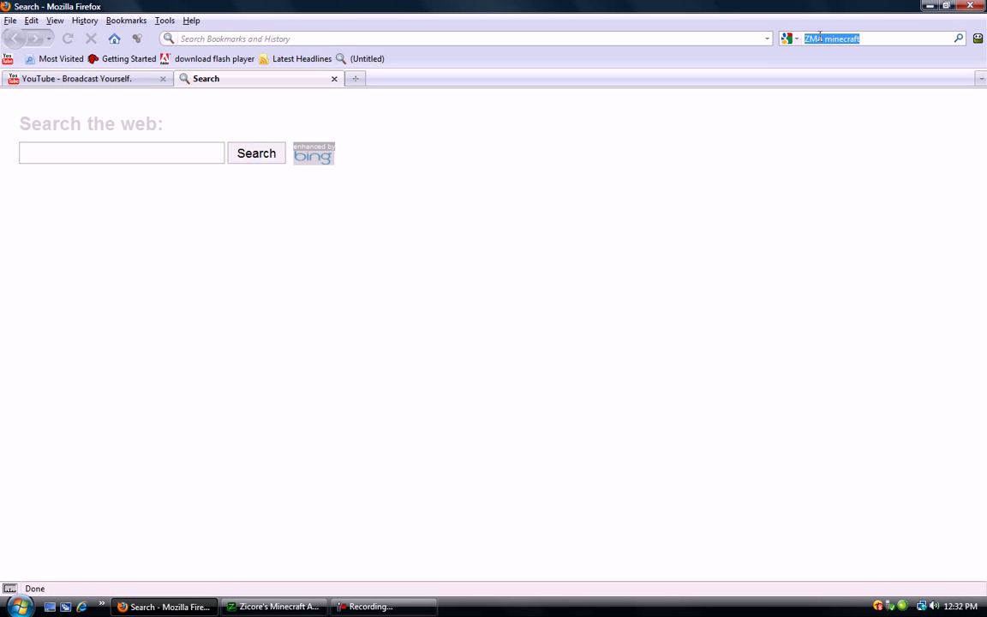
pyautogui.press('Return')
# - Browse the ZMA forum threads and the ZMA Board site, then return to the thread
pyautogui.click(342, 177)
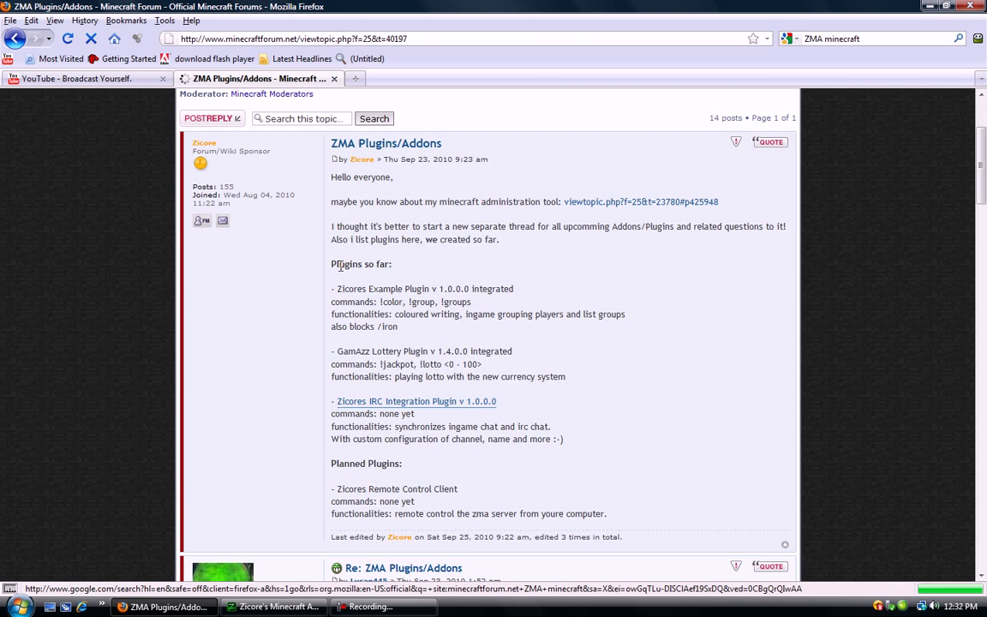
pyautogui.scroll(-3, 388, 224)
pyautogui.scroll(3, 390, 174)
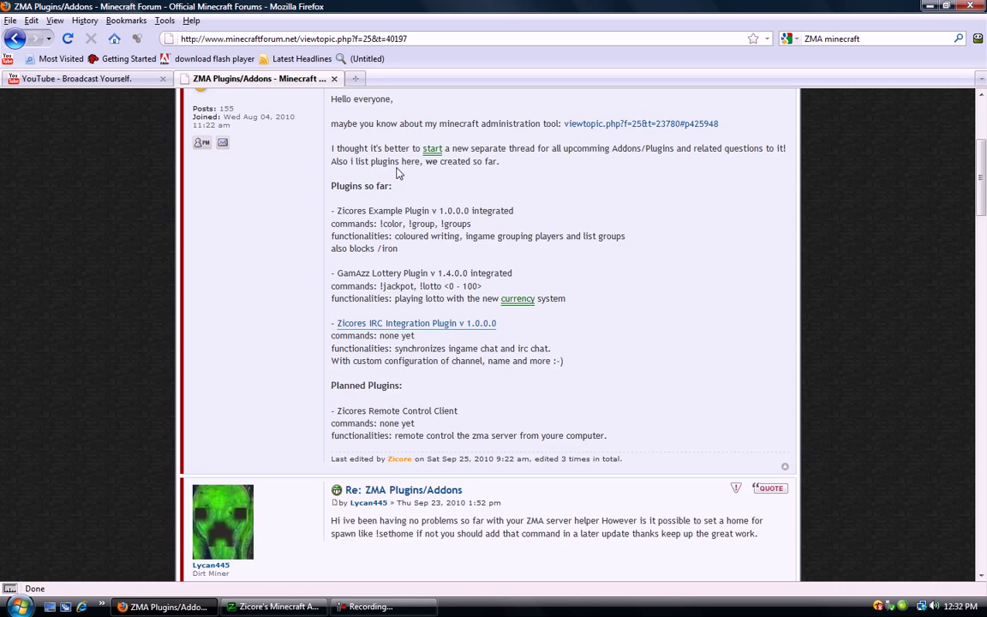
pyautogui.click(610, 201)
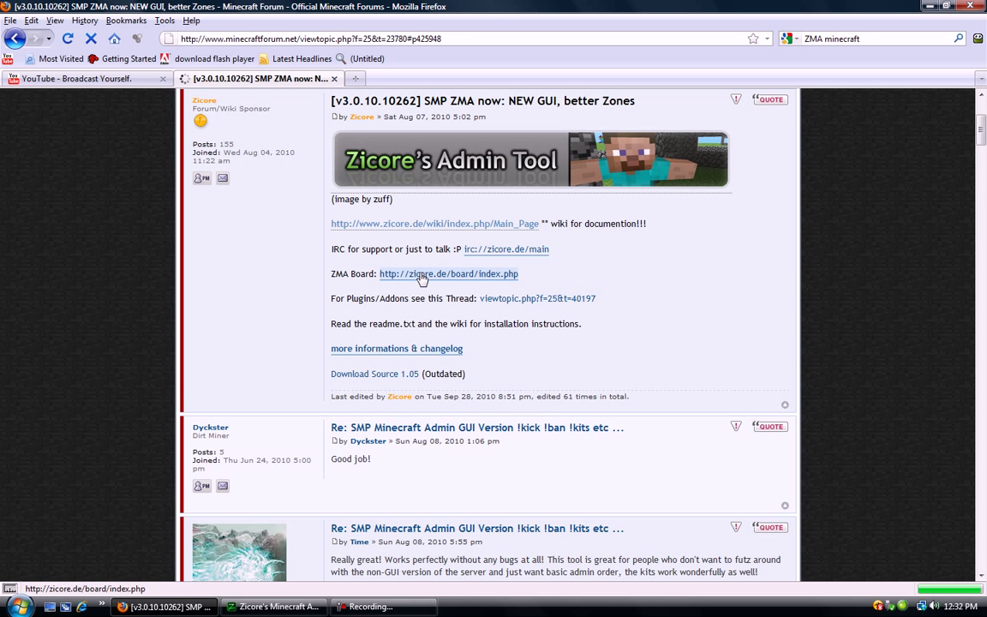
pyautogui.click(421, 275)
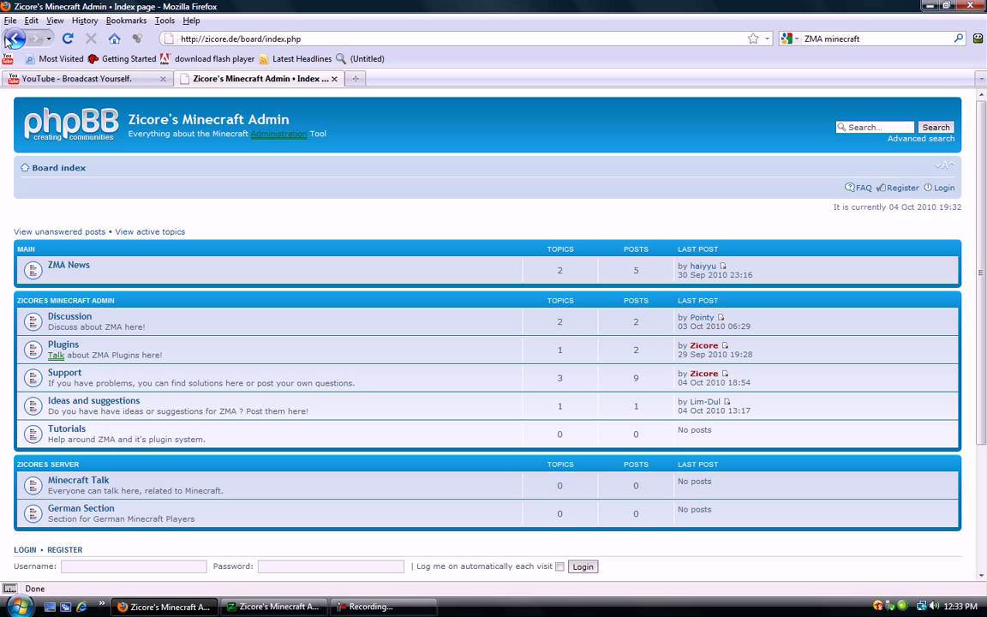
pyautogui.click(7, 42)
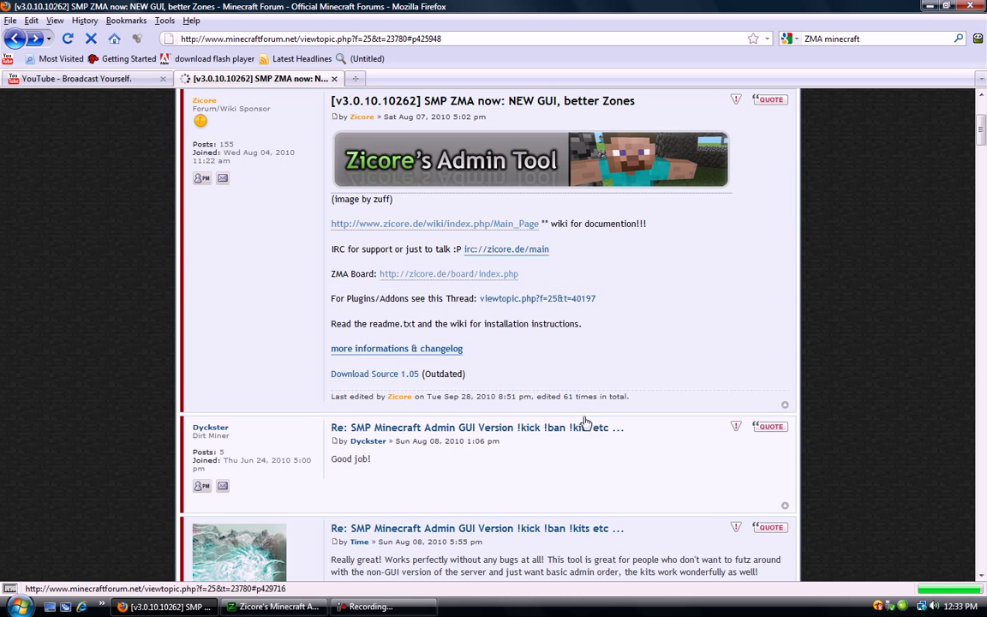
# - Open the ZMA wiki's Download page for version 3.0.42.10271 and minimize Firefox
pyautogui.click(390, 224)
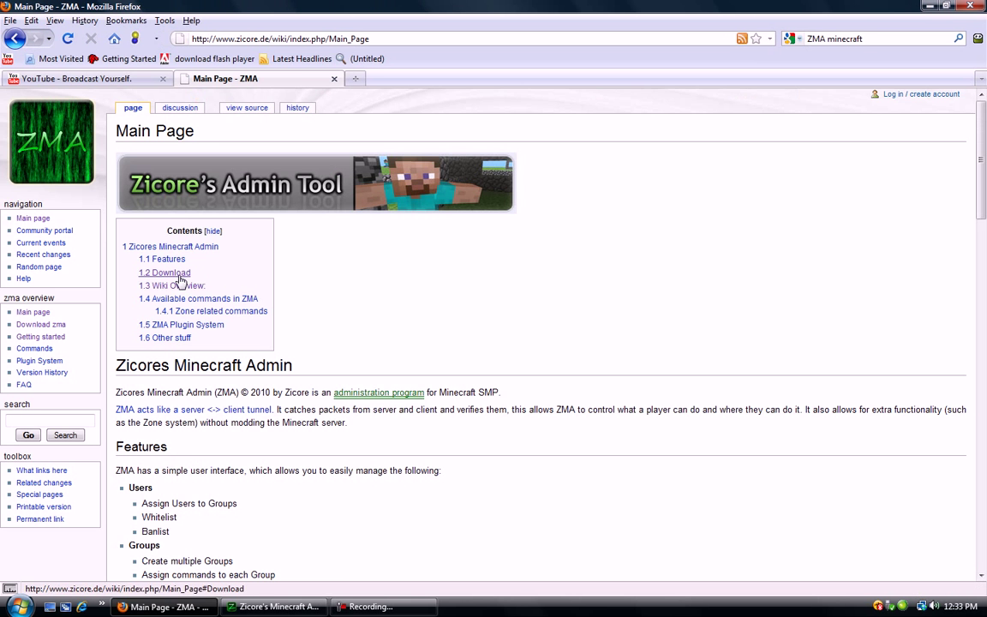
pyautogui.click(179, 274)
pyautogui.click(161, 139)
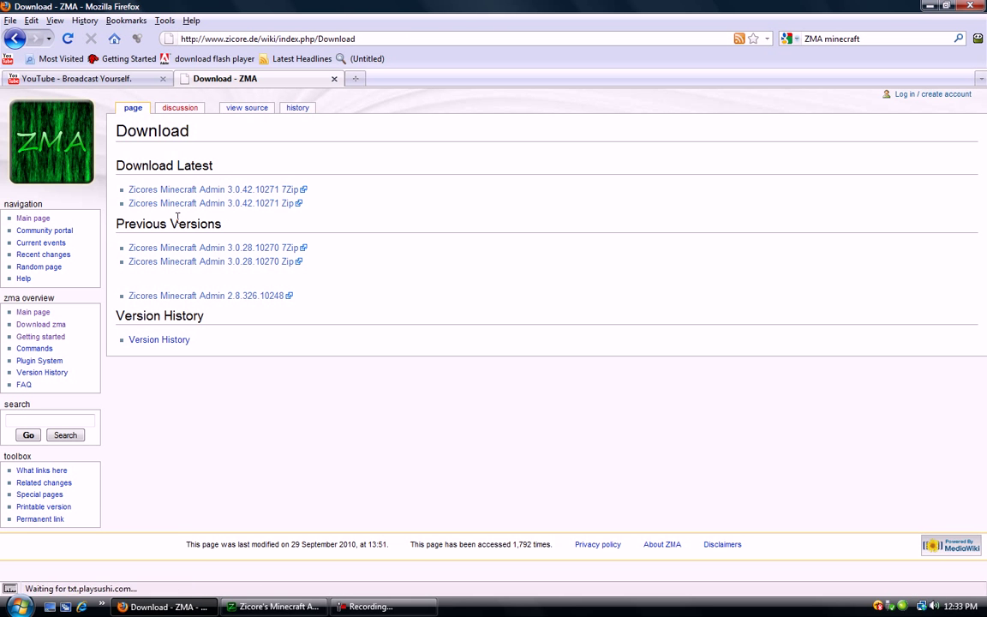
pyautogui.click(163, 606)
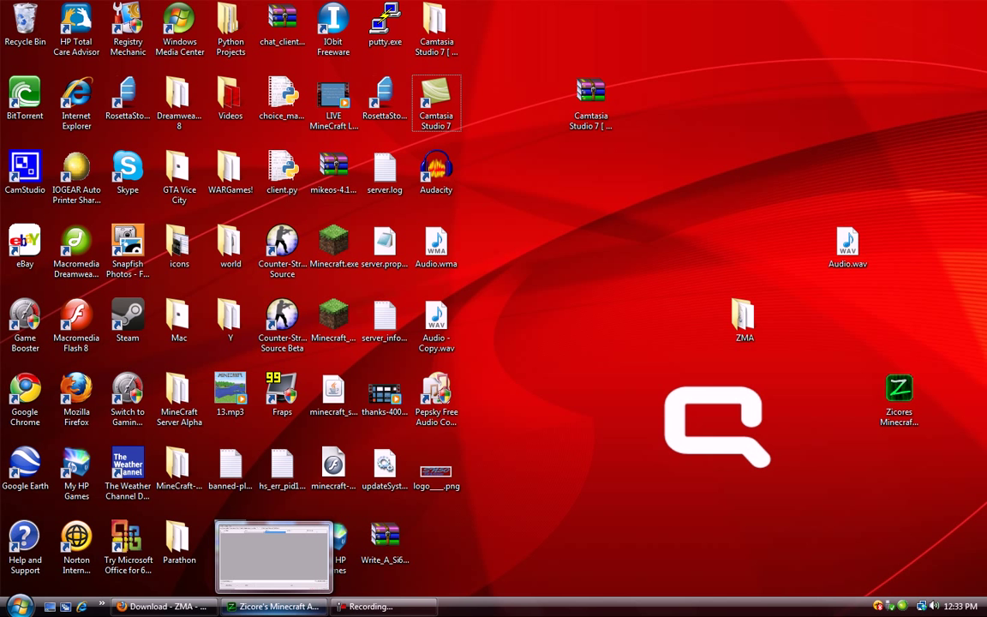
# - Restore the Admintool and review the groups in the Group Editor
pyautogui.click(276, 608)
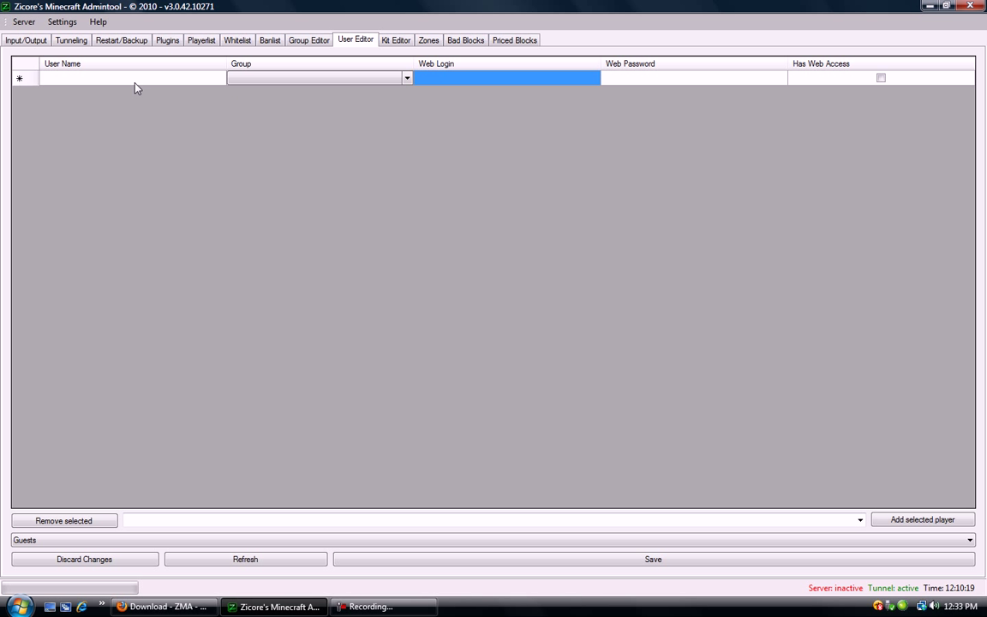
pyautogui.click(296, 39)
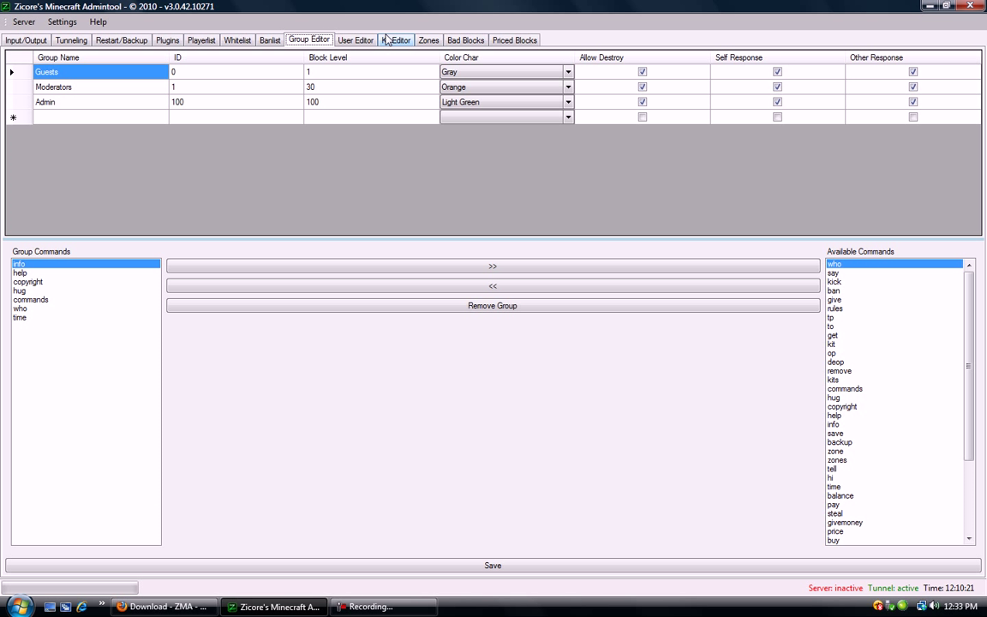
pyautogui.click(347, 40)
# - Add a new user named noahqw in the User Editor and open its Group choices
pyautogui.click(175, 76)
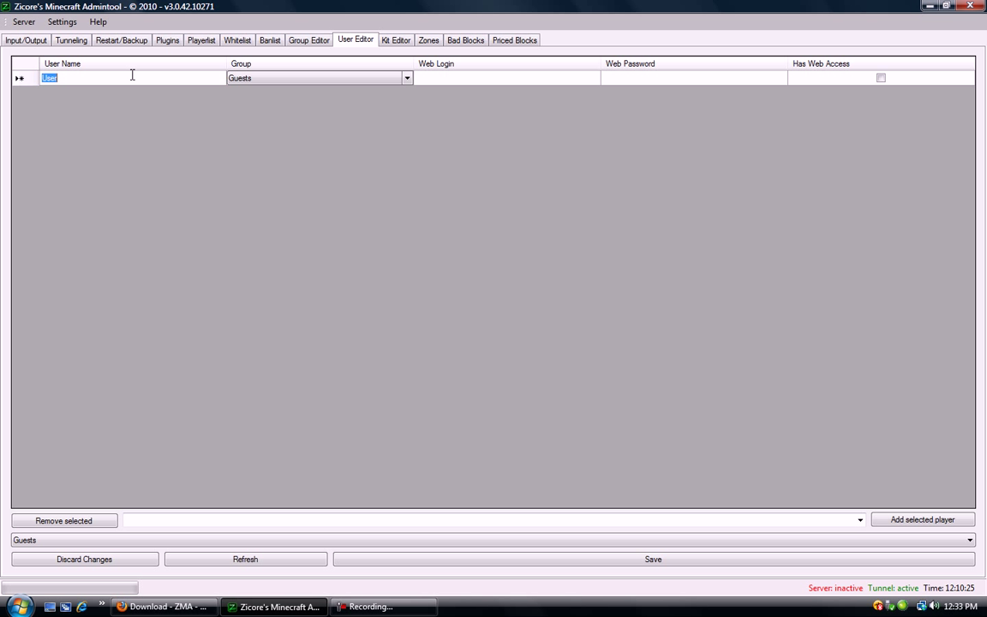
pyautogui.write('nao')
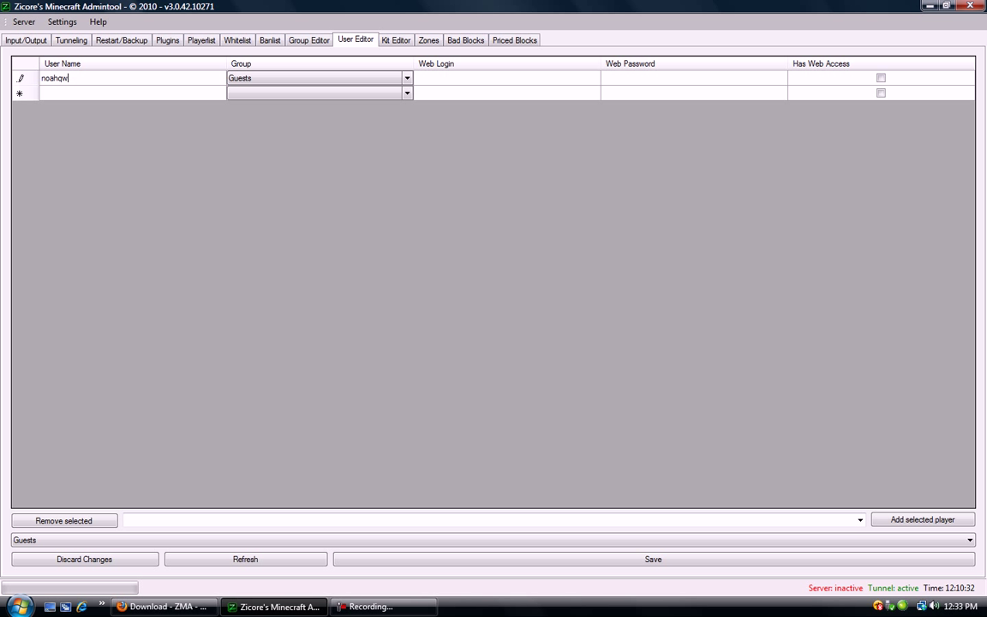
pyautogui.click(285, 80)
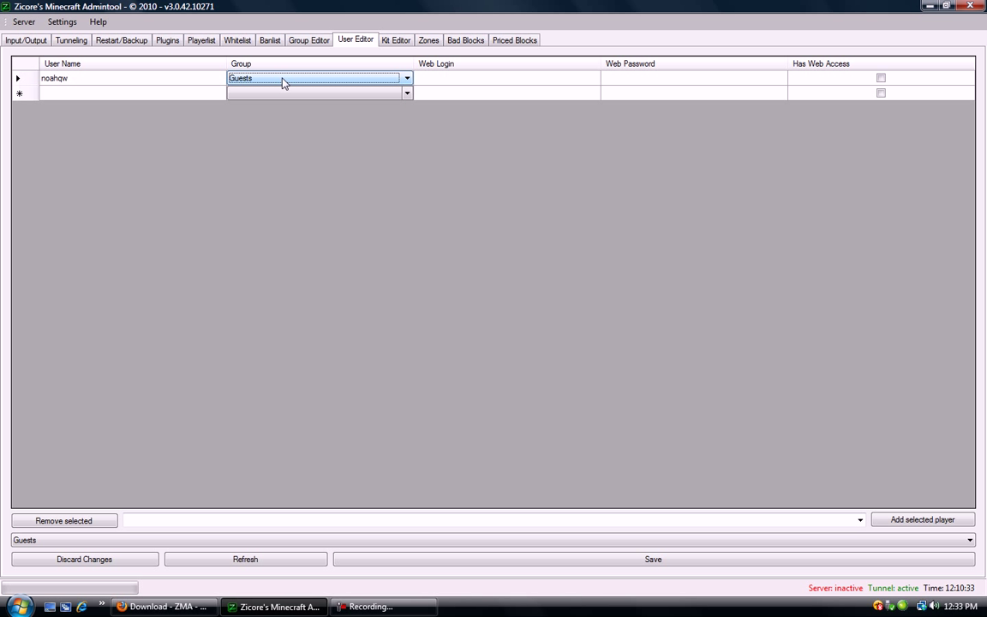
pyautogui.click(406, 78)
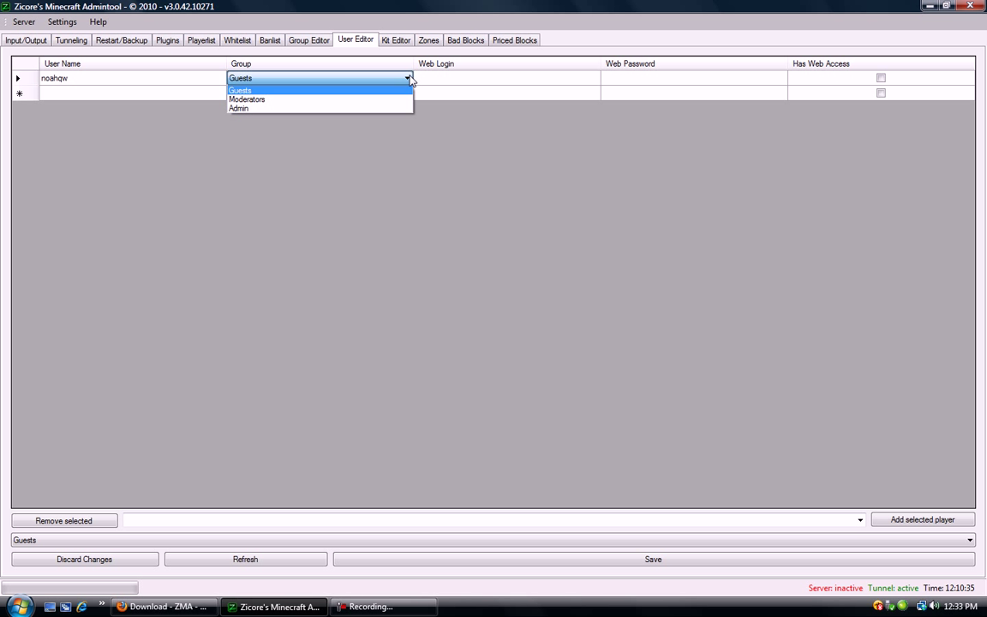
# - Put the first user in the Admin group and tick Has Web Access
pyautogui.click(279, 109)
pyautogui.click(524, 80)
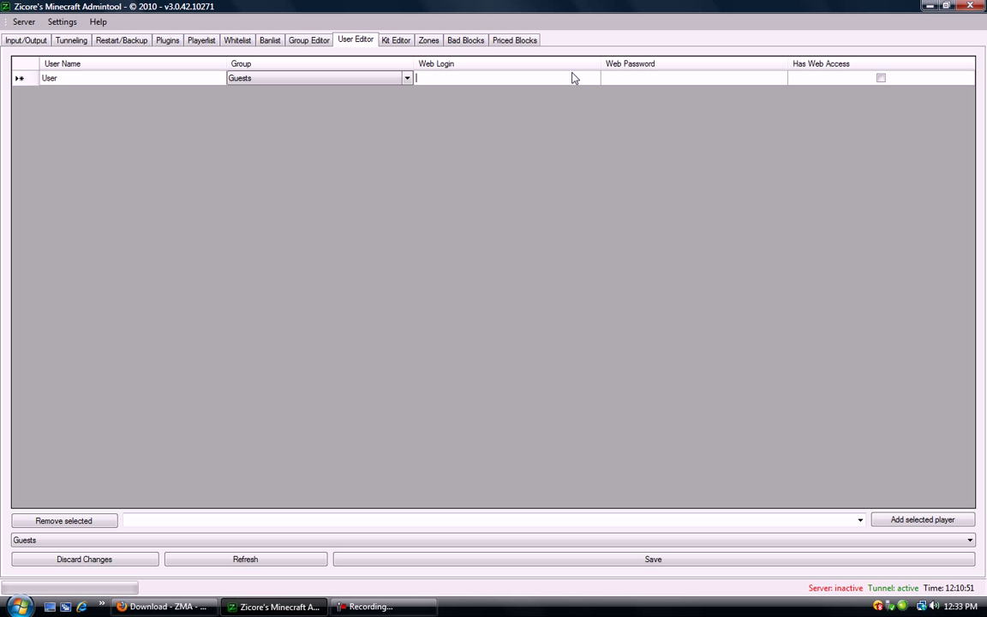
pyautogui.click(662, 68)
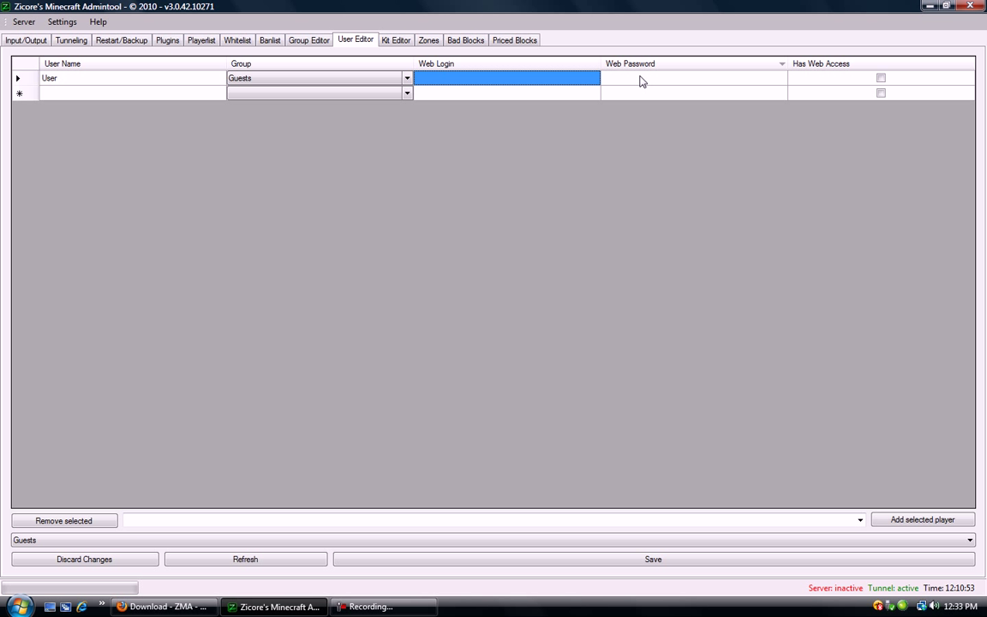
pyautogui.click(630, 92)
pyautogui.click(570, 77)
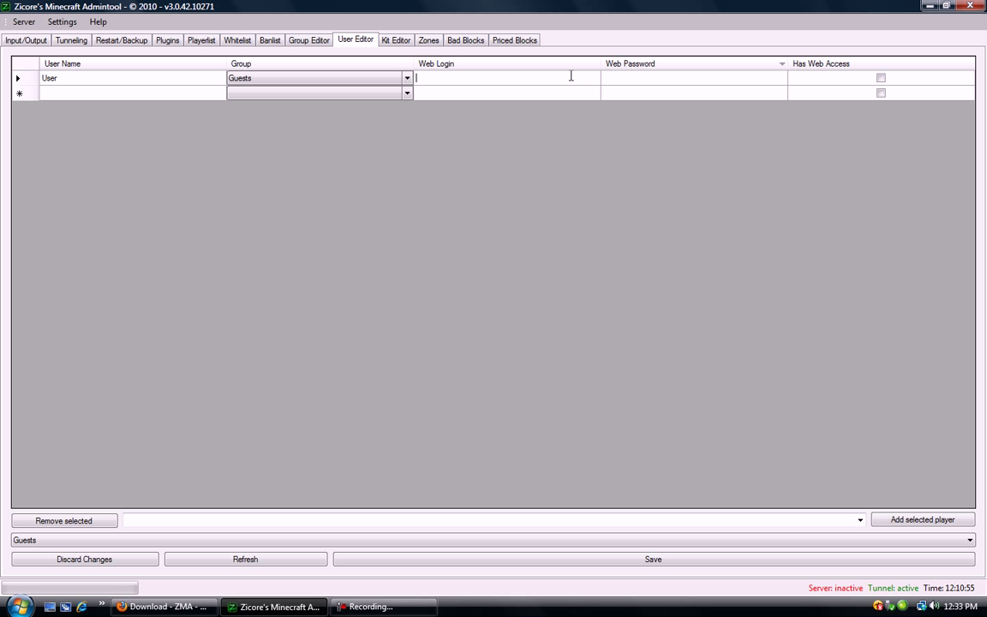
pyautogui.click(358, 77)
pyautogui.click(368, 78)
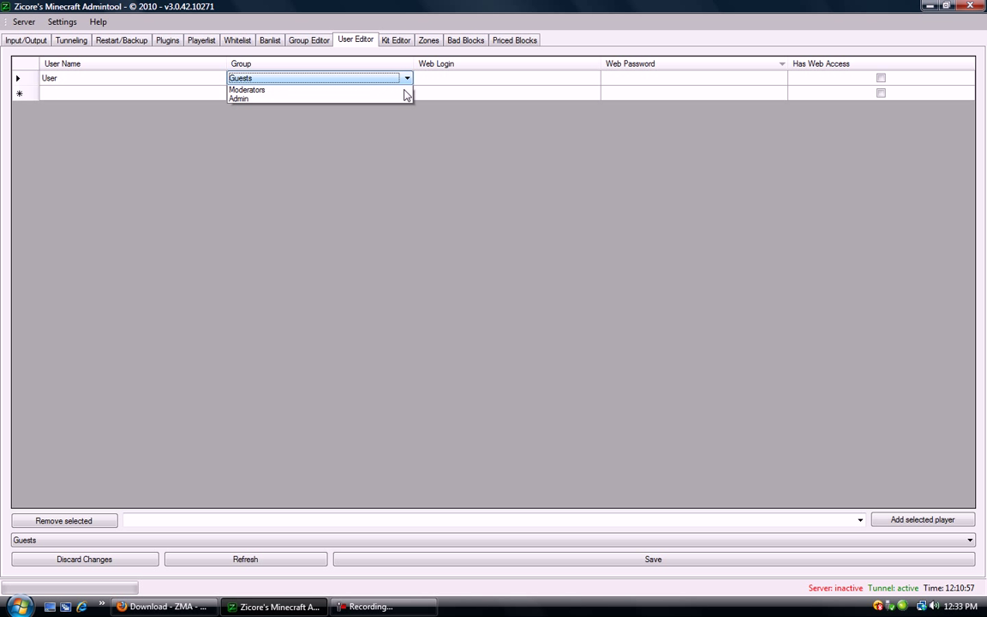
pyautogui.click(352, 108)
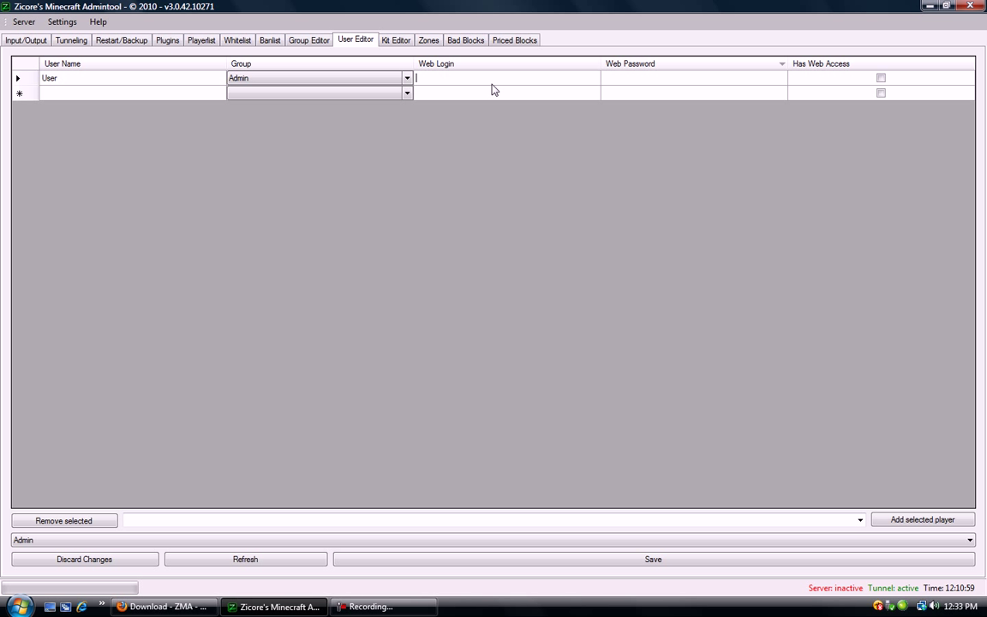
pyautogui.click(666, 78)
pyautogui.click(844, 78)
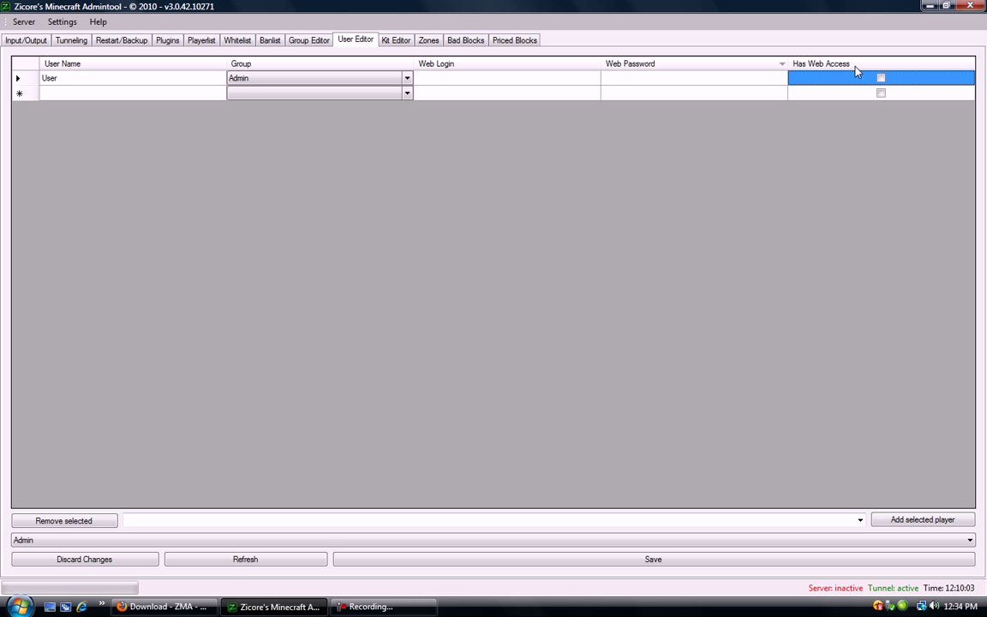
pyautogui.click(881, 79)
pyautogui.click(124, 88)
# - Type 'Noah' as the first user's name and add a second user row
pyautogui.click(104, 77)
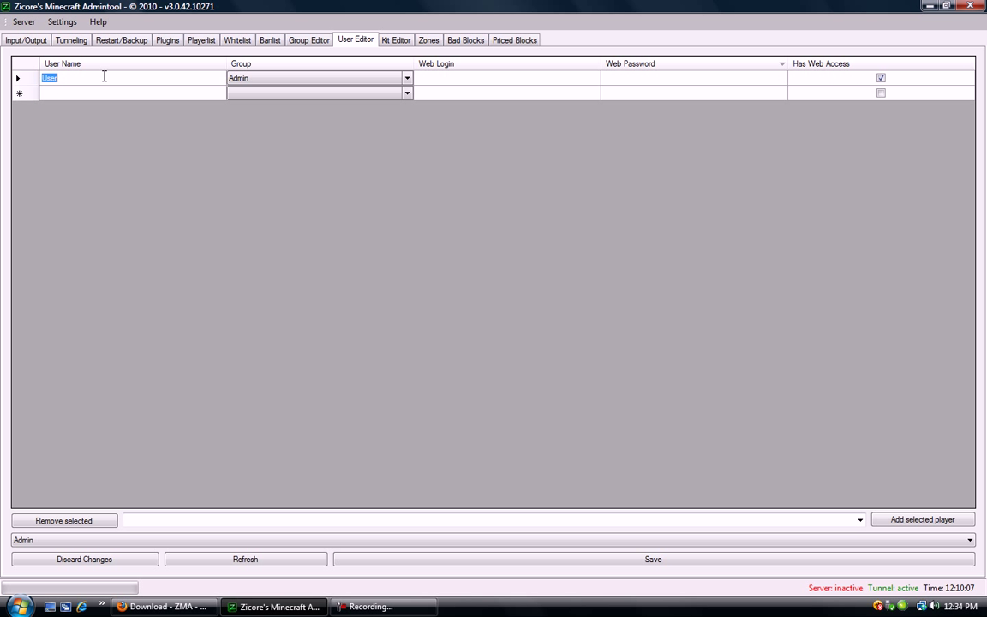
pyautogui.write('Noahqw')
pyautogui.click(925, 520)
pyautogui.click(105, 92)
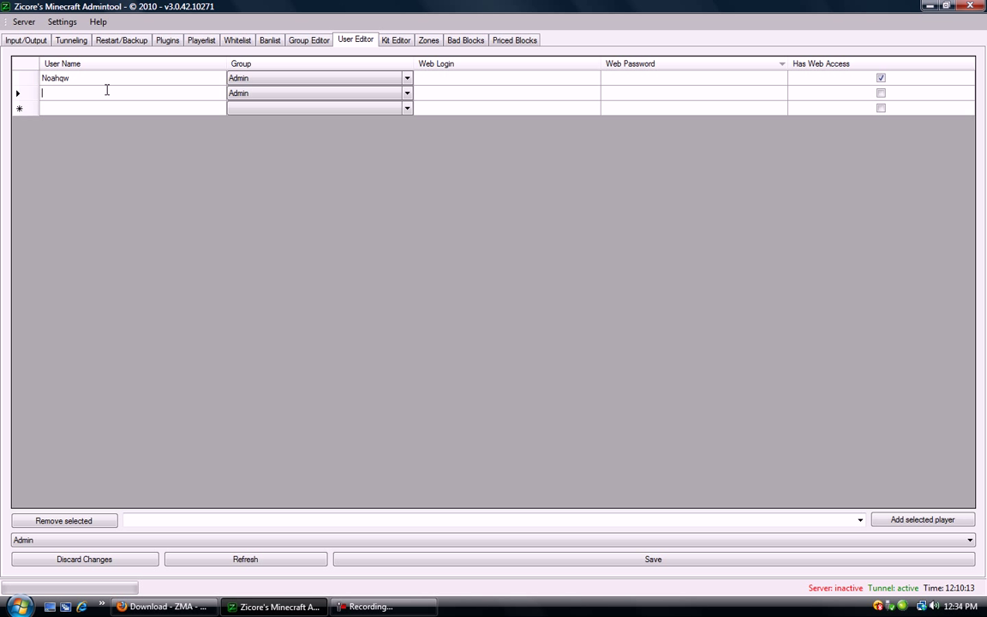
# - Name the second user wii1mii, correcting the typo
pyautogui.click(265, 93)
pyautogui.write('wiimii')
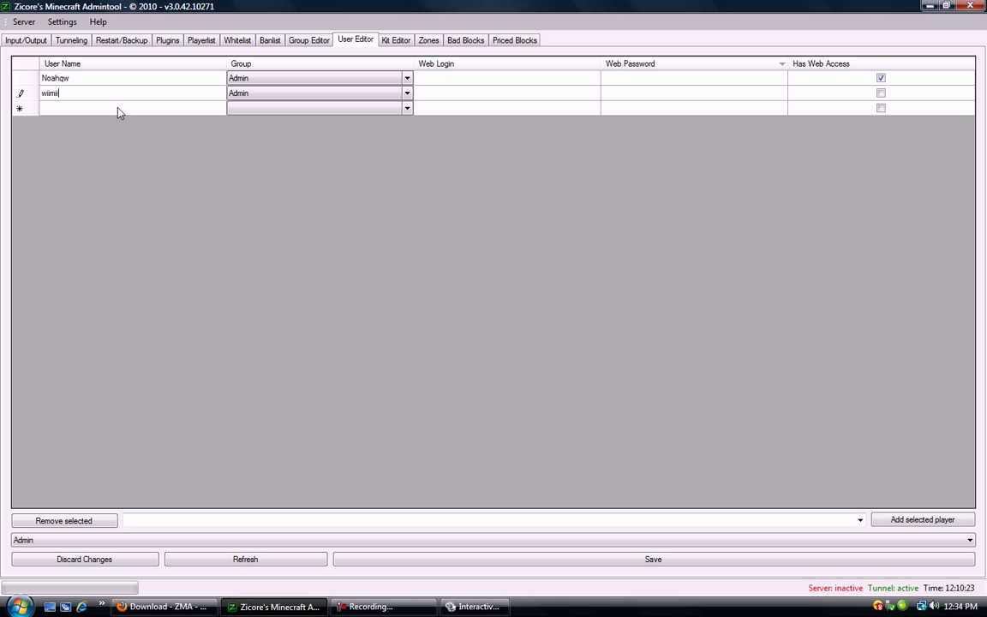
pyautogui.press('BackSpace')
pyautogui.press('BackSpace')
pyautogui.press('BackSpace')
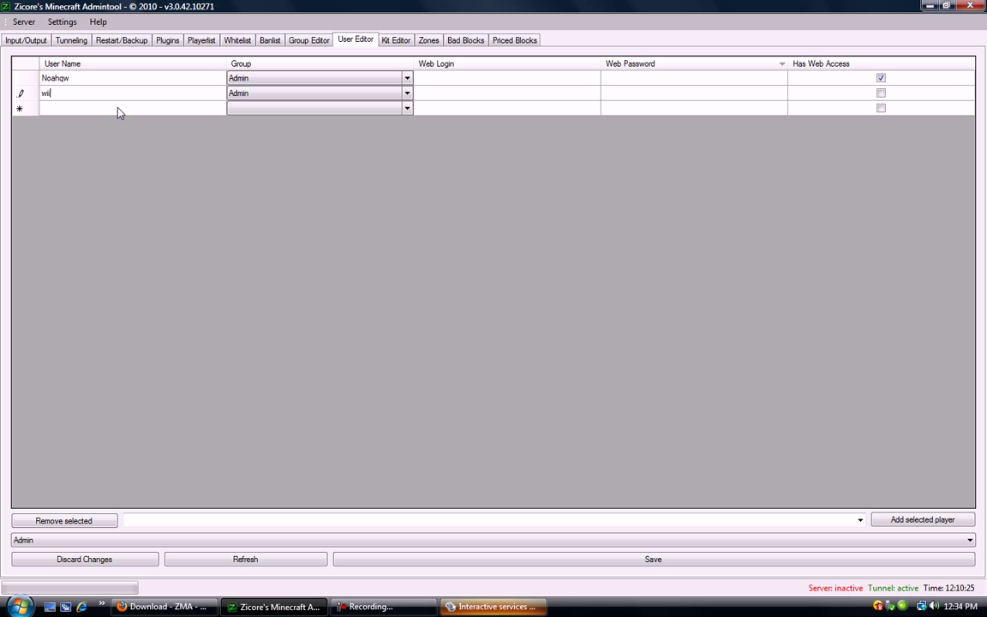
pyautogui.write('1mii')
# - Assign wii1mii to Moderators without web access and add a third user row
pyautogui.click(377, 92)
pyautogui.click(373, 93)
pyautogui.click(310, 114)
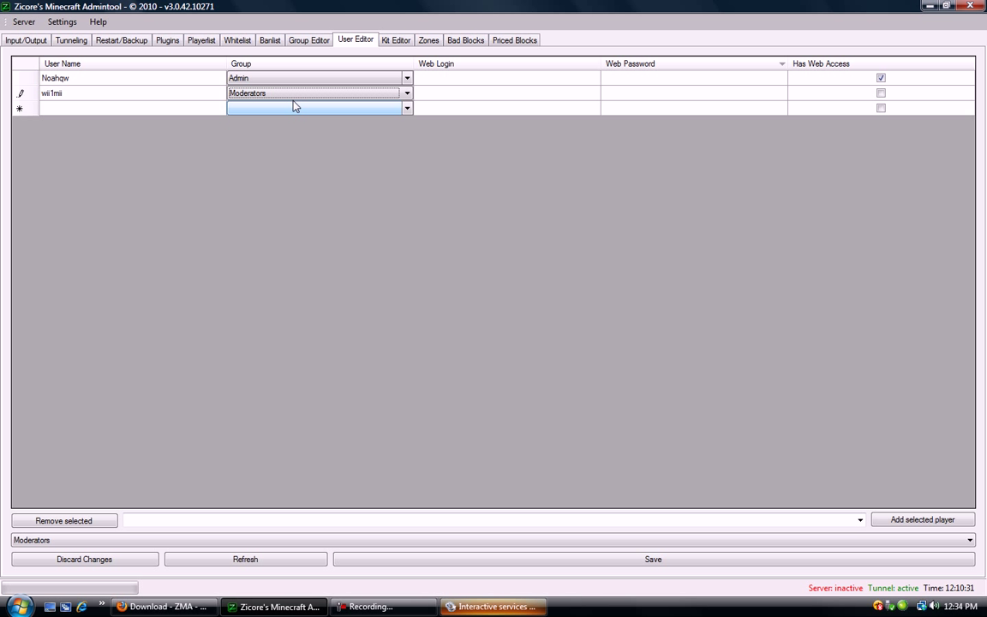
pyautogui.click(467, 92)
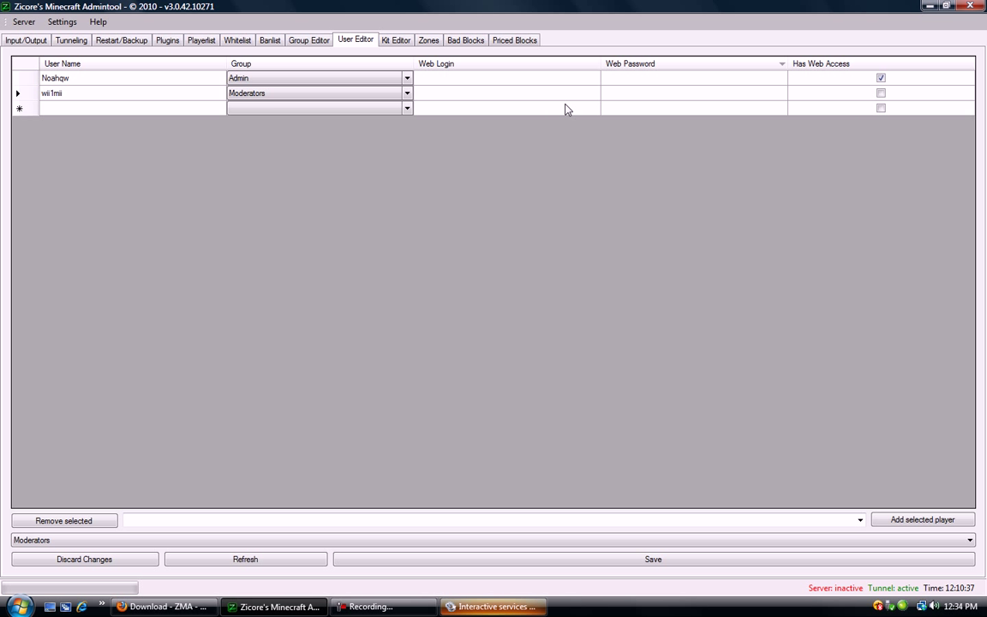
pyautogui.click(609, 96)
pyautogui.click(837, 94)
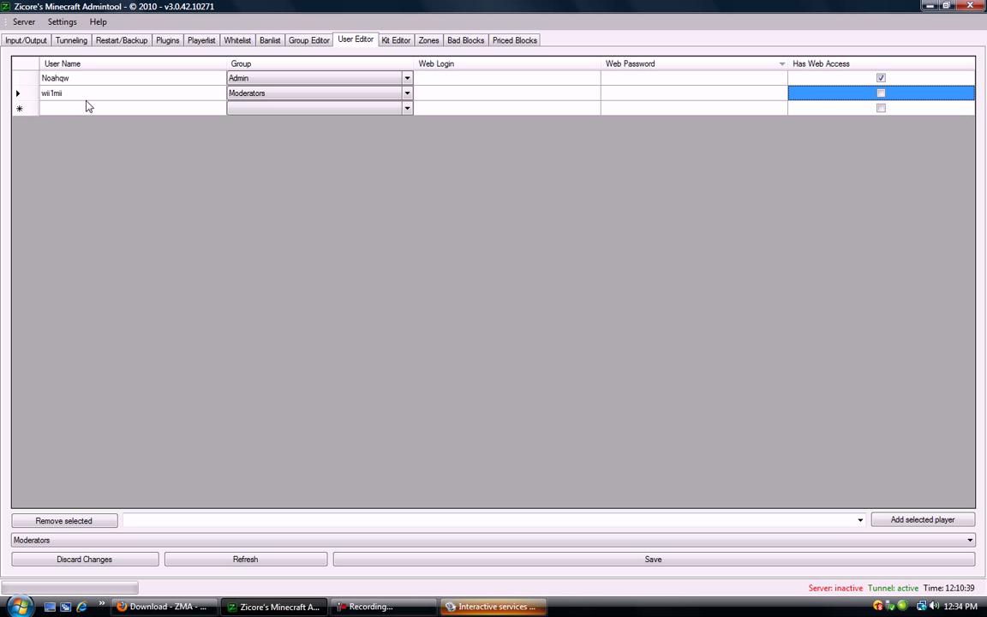
pyautogui.click(931, 520)
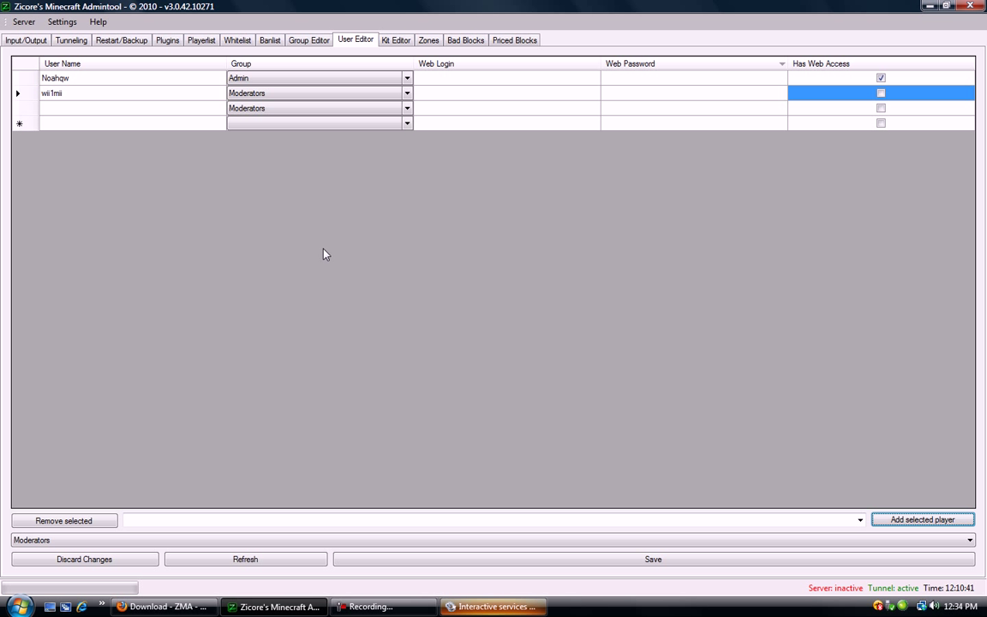
pyautogui.click(55, 106)
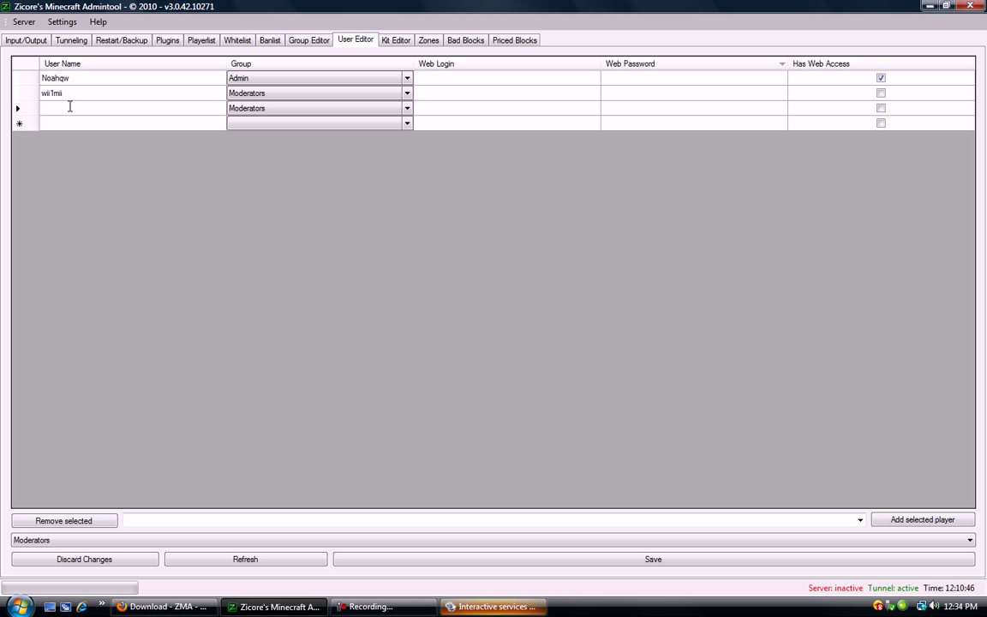
# - Name the third user 'ukglance' and add another blank row
pyautogui.write('ukglance')
pyautogui.click(507, 105)
pyautogui.click(929, 520)
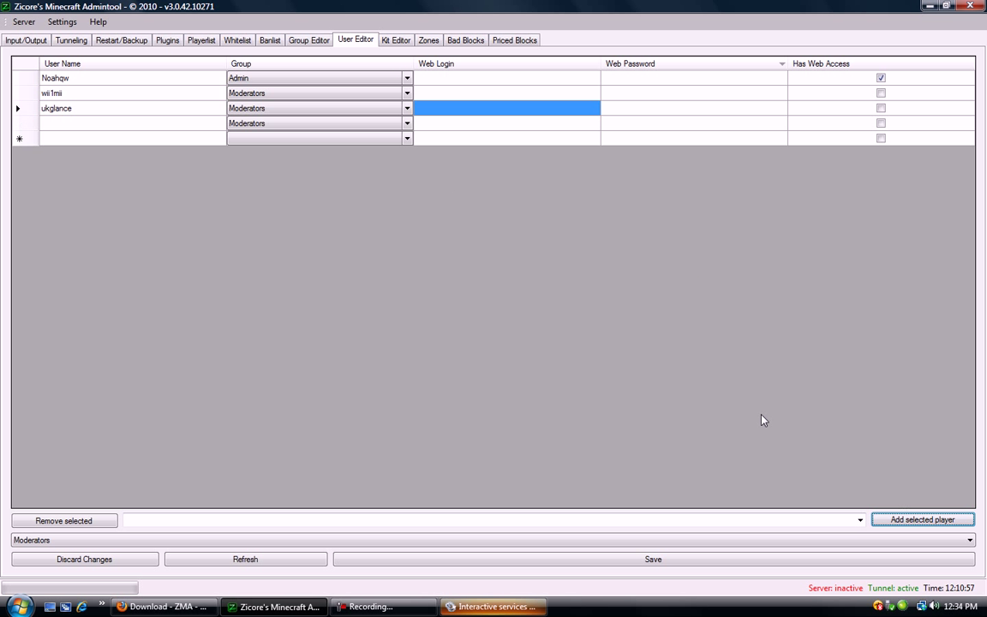
# - Reselect the third user's row in the list
pyautogui.click(52, 93)
pyautogui.click(75, 108)
pyautogui.click(69, 123)
pyautogui.click(87, 110)
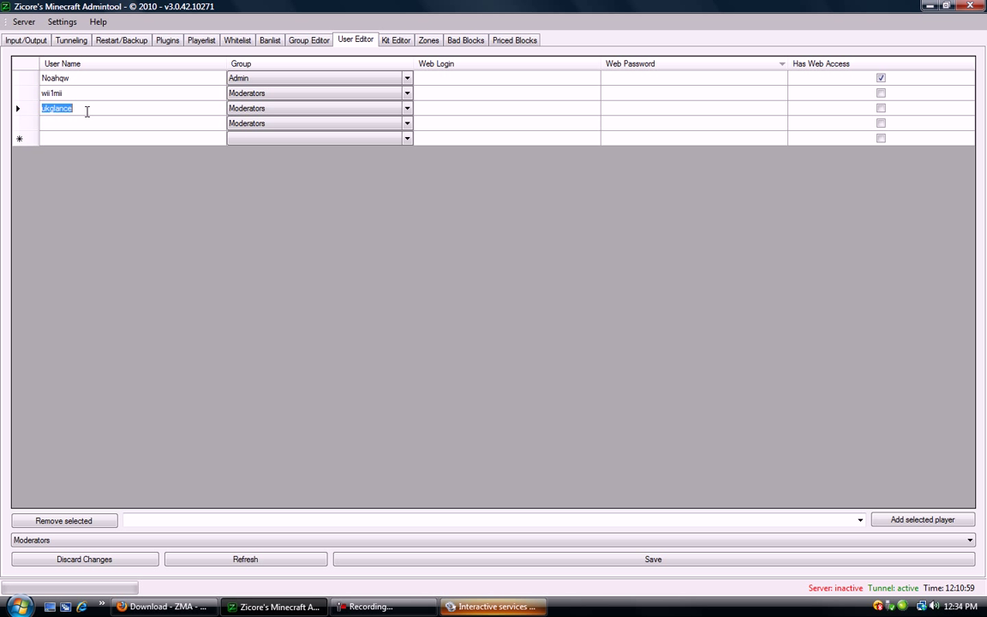
pyautogui.click(87, 108)
pyautogui.click(100, 108)
# - Remove the third user's row and cancel the accidental extra row
pyautogui.click(100, 522)
pyautogui.click(95, 109)
pyautogui.click(93, 120)
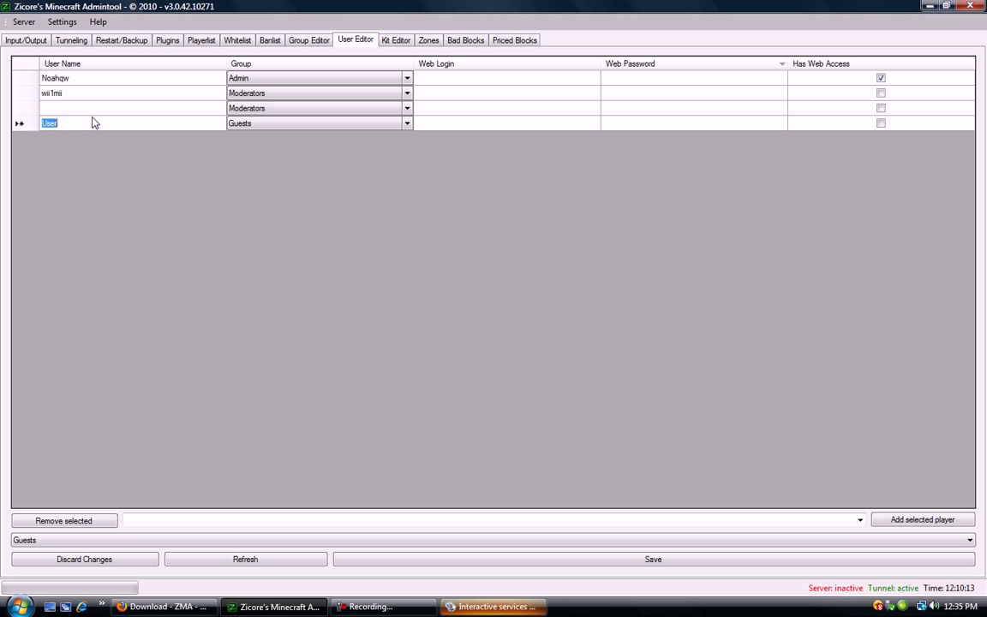
pyautogui.press('Up')
pyautogui.press('Up')
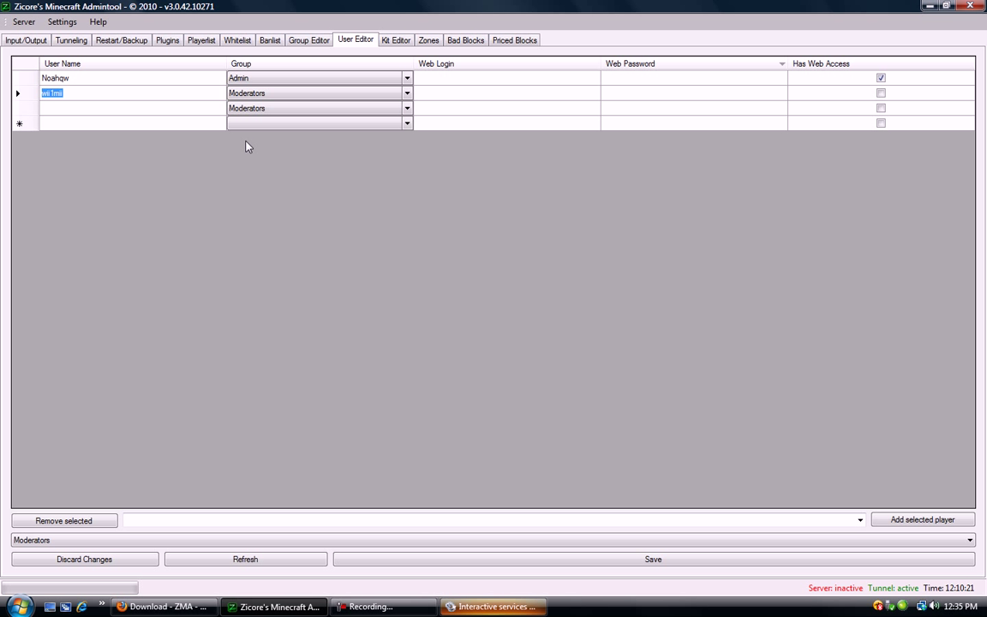
pyautogui.click(180, 108)
pyautogui.click(181, 108)
# - Browse the Kit Editor and Zones tabs, then open a new blank Firefox tab
pyautogui.click(410, 36)
pyautogui.click(426, 41)
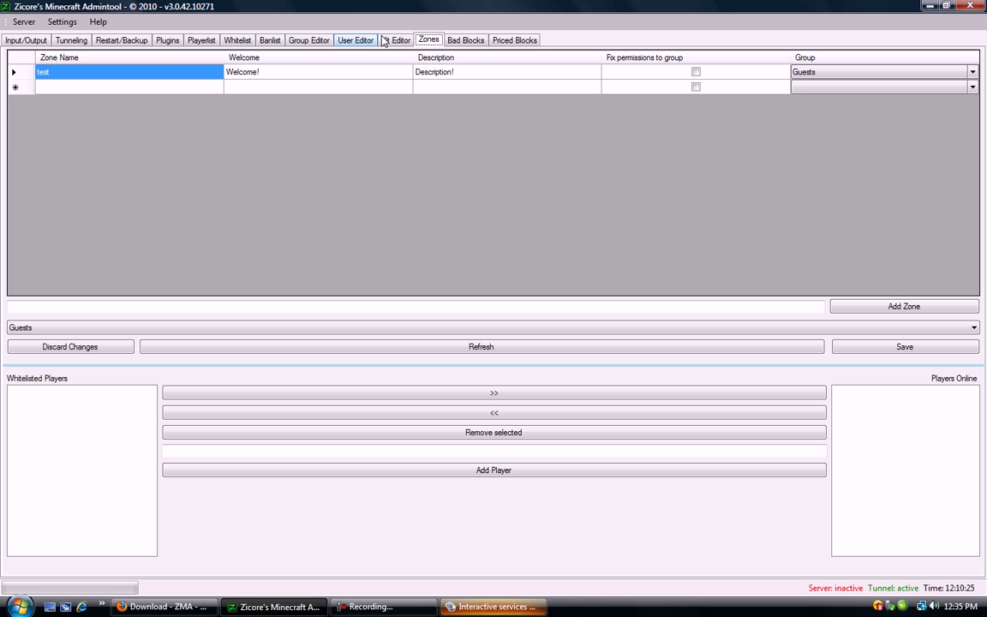
pyautogui.click(399, 42)
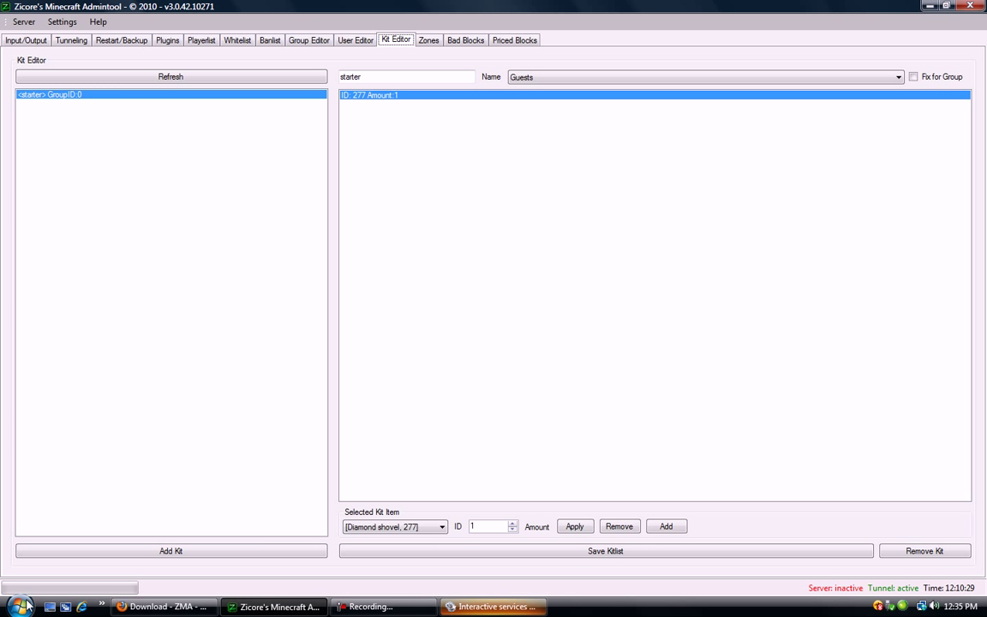
pyautogui.click(167, 607)
pyautogui.click(353, 78)
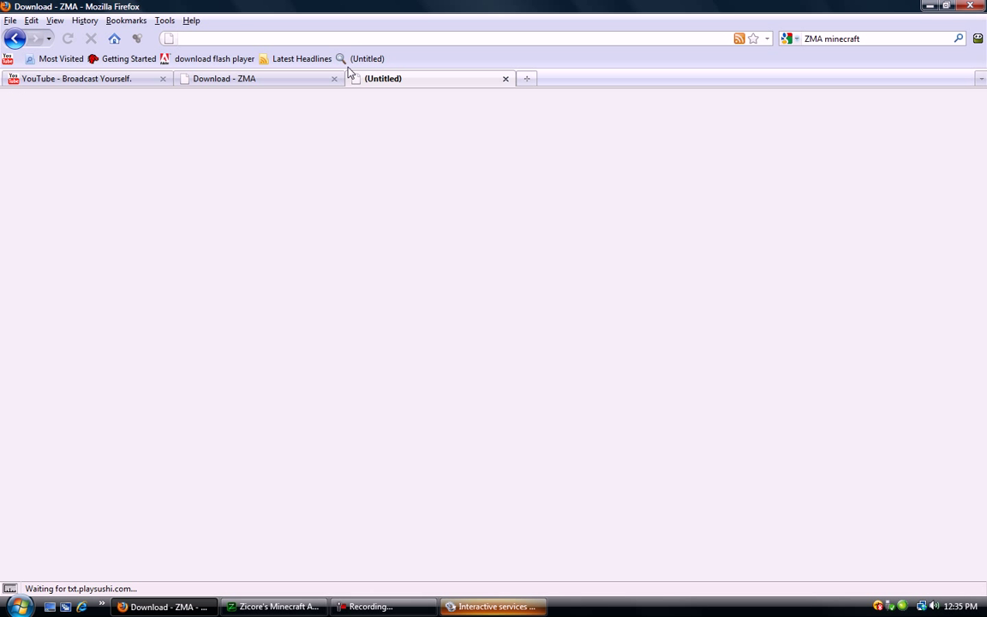
# - Load sn50.com from the address bar and close the Interactive services window
pyautogui.write('sn50')
pyautogui.click(326, 58)
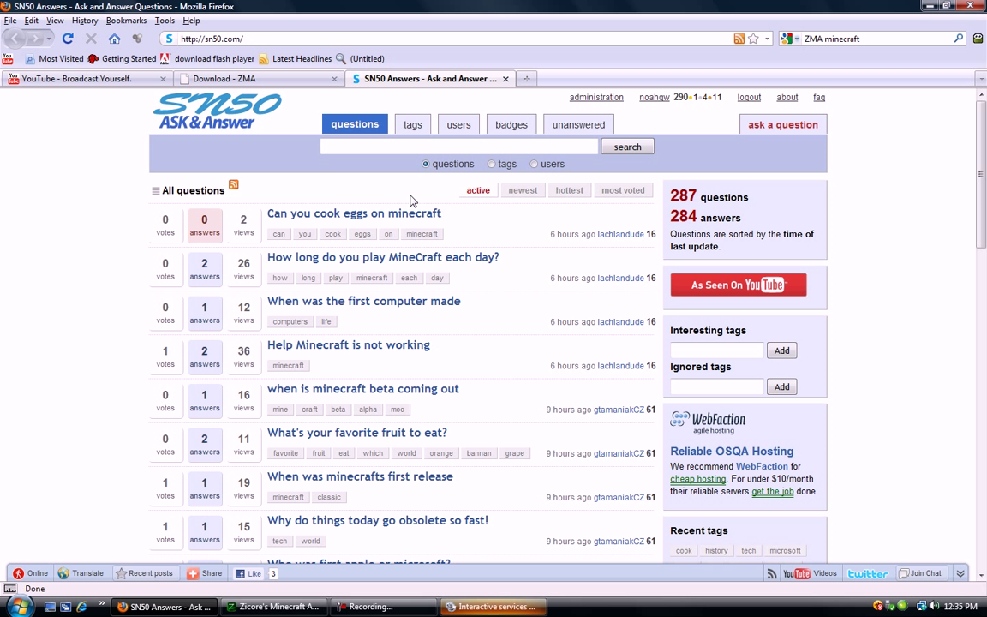
pyautogui.rightClick(498, 612)
pyautogui.click(533, 597)
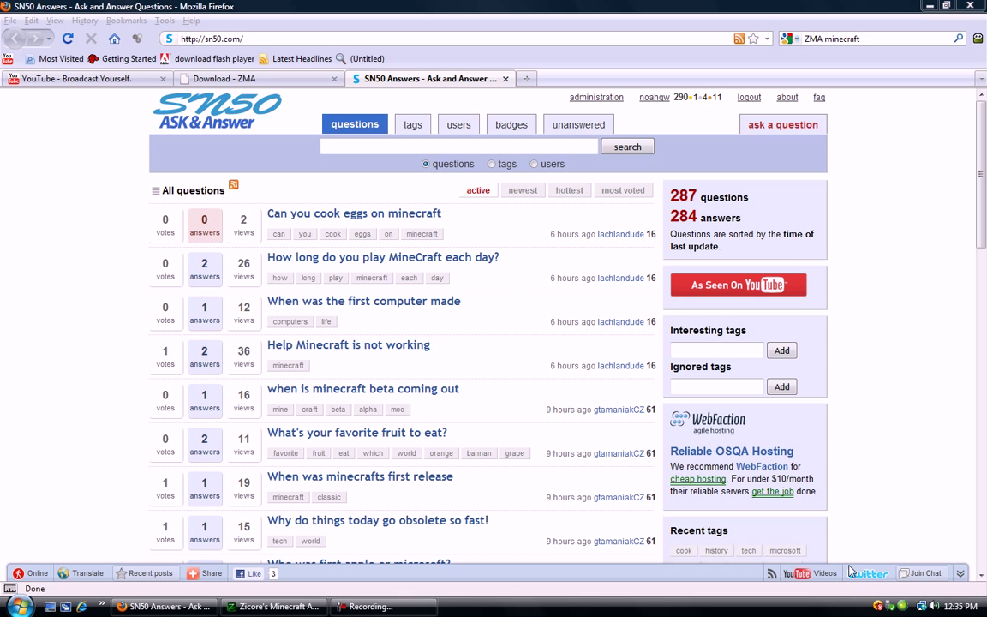
pyautogui.click(392, 610)
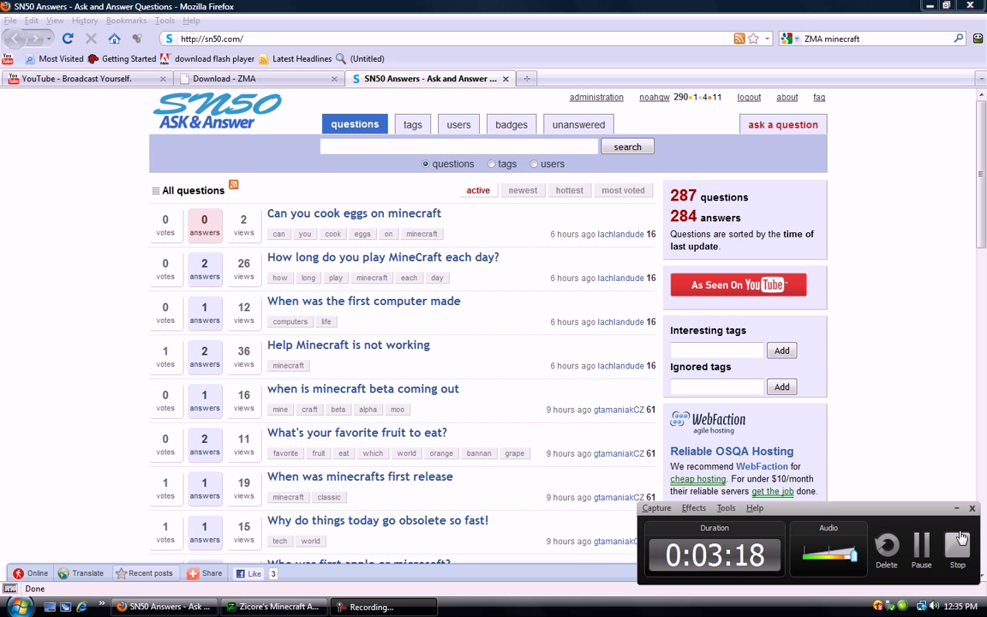